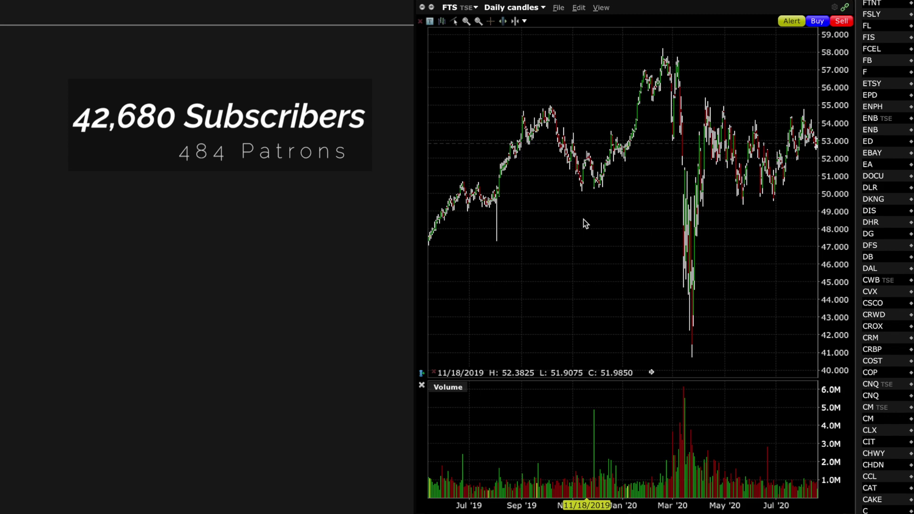
Overlay an Exponential Moving Avg. study on the FTS daily candle chart.
right_click(564, 203)
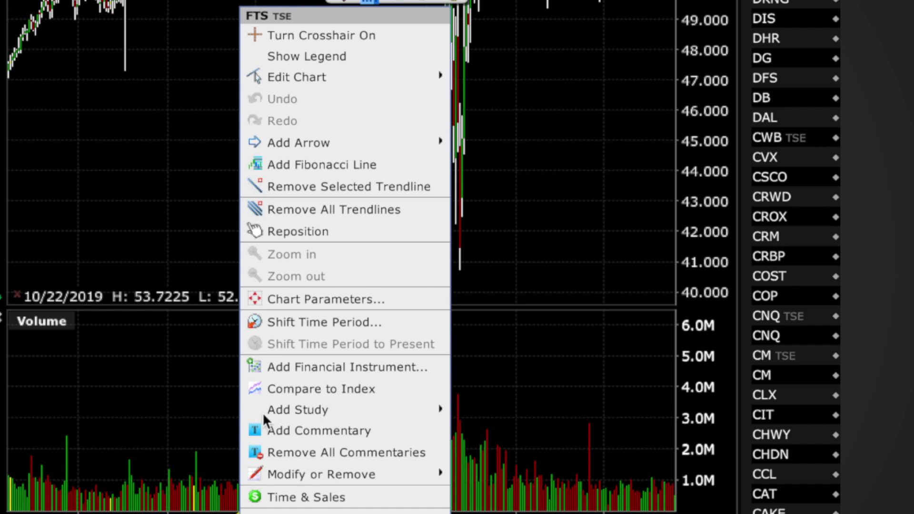
mouse_move(311, 408)
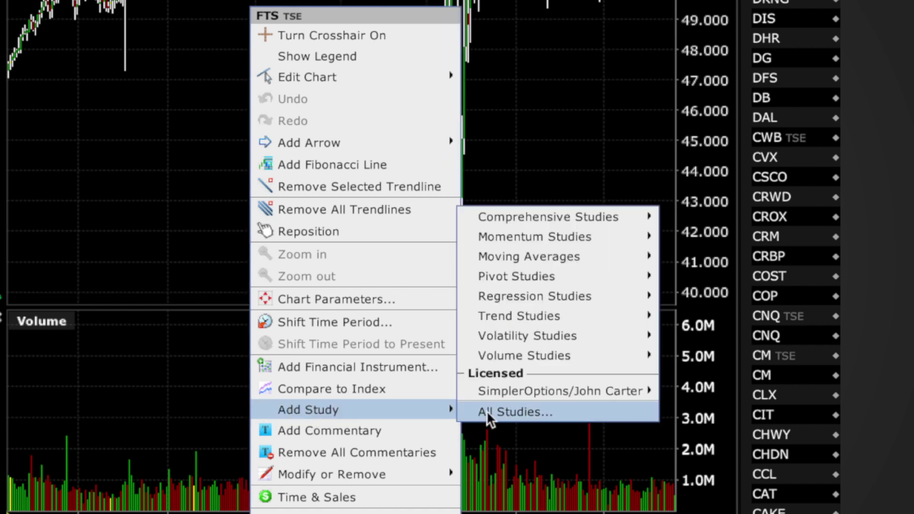
mouse_move(522, 260)
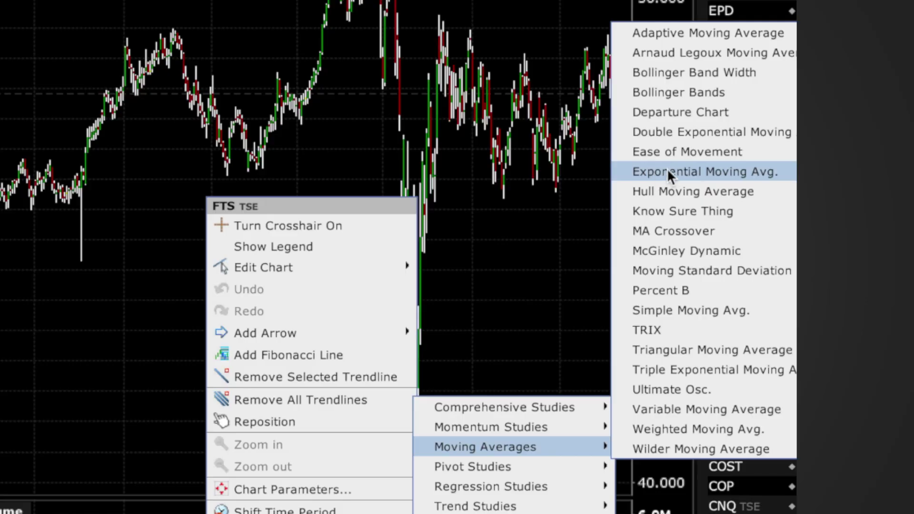
click(667, 172)
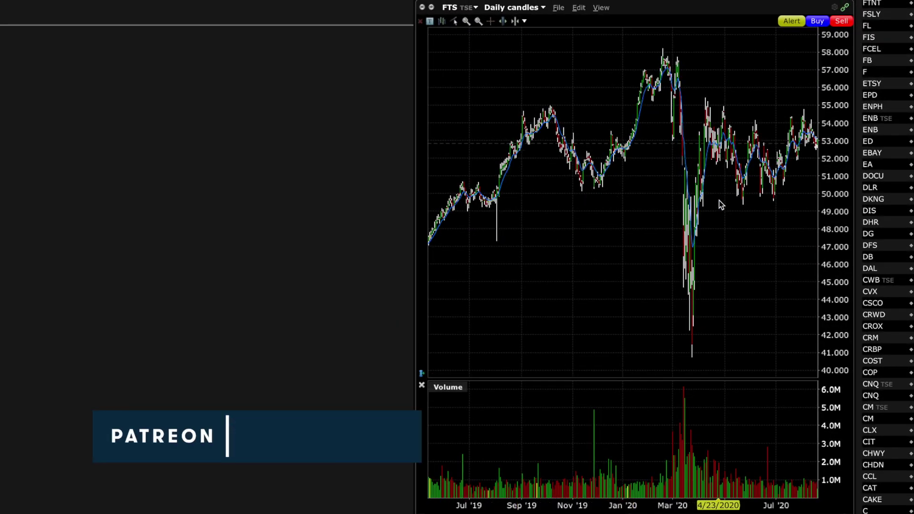
scroll(719, 204, up, 10)
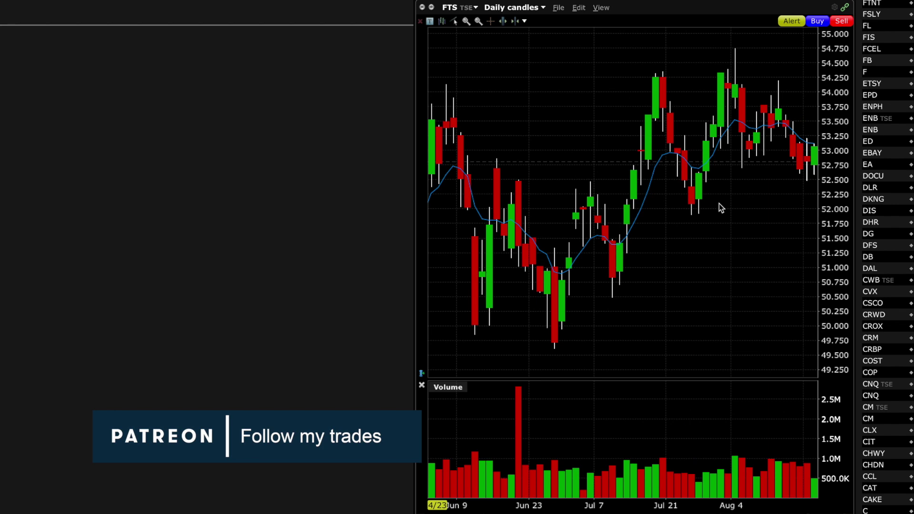
scroll(719, 204, down, 10)
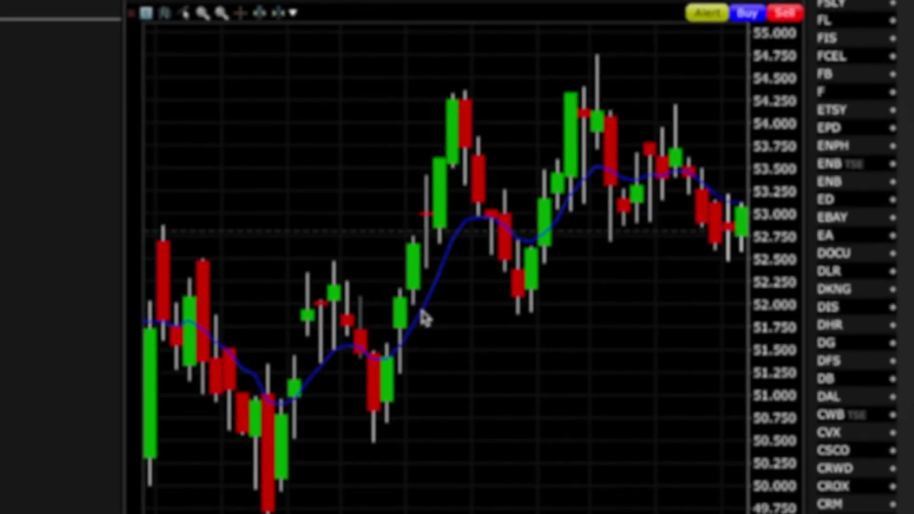
Add two Simple Moving Avg. studies to the chart from the indicator editor.
right_click(422, 310)
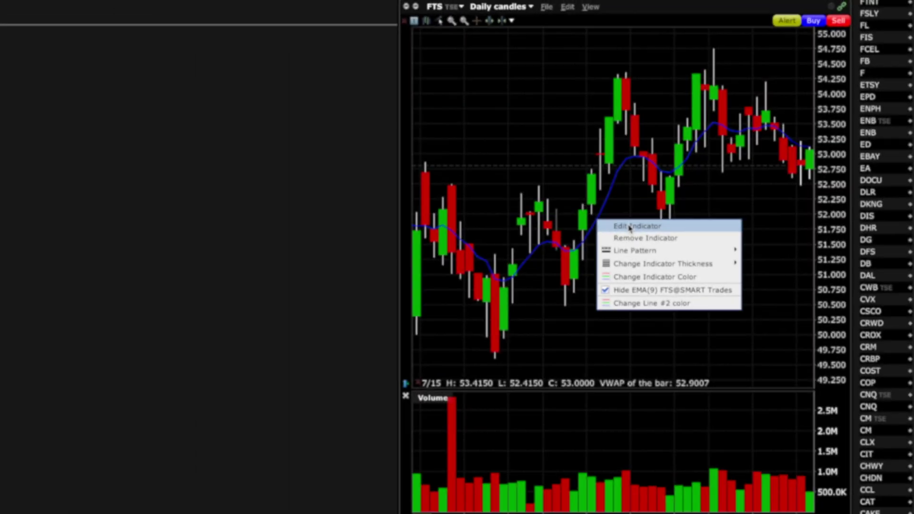
click(468, 325)
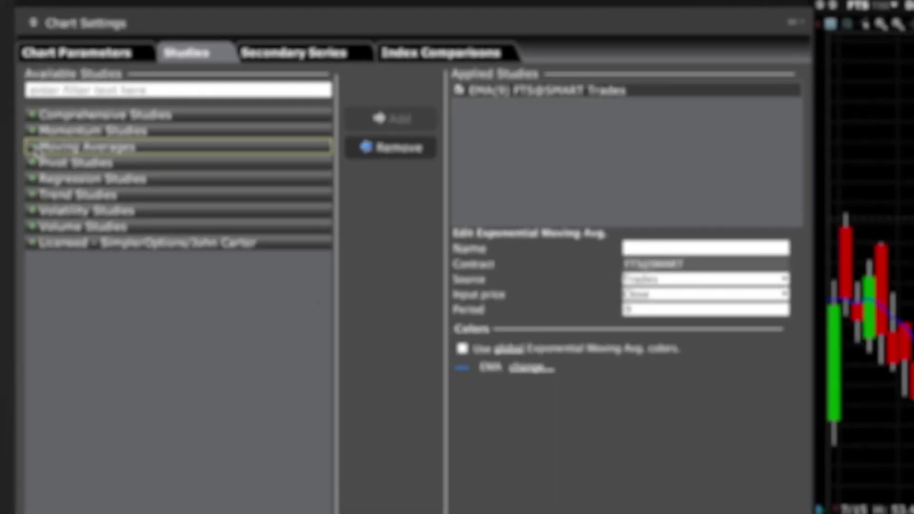
click(15, 110)
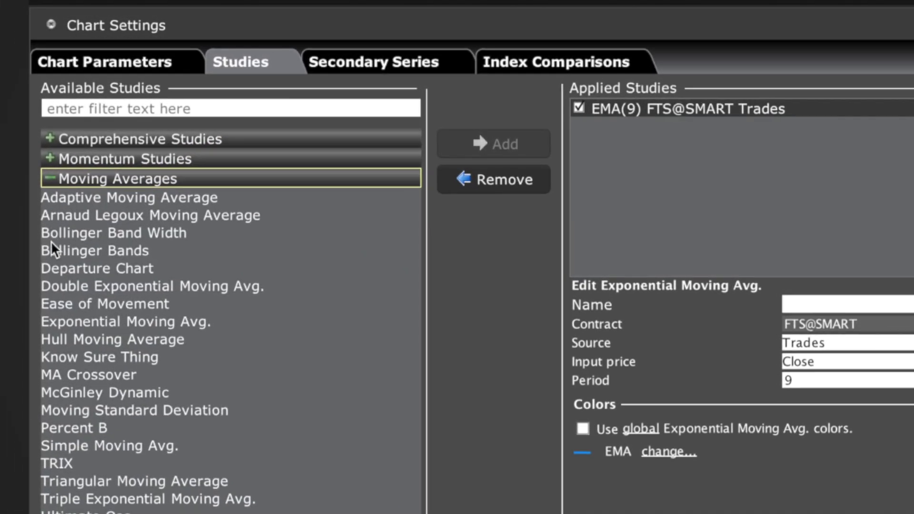
click(91, 449)
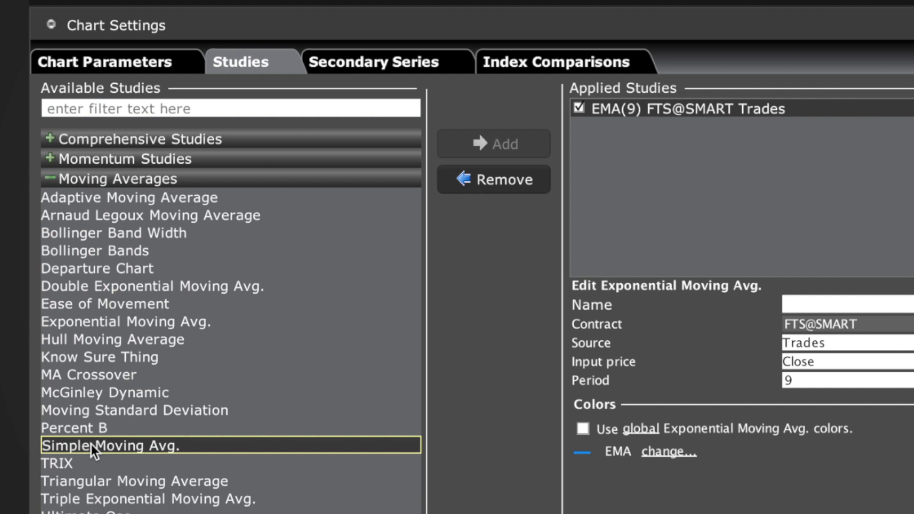
double_click(91, 447)
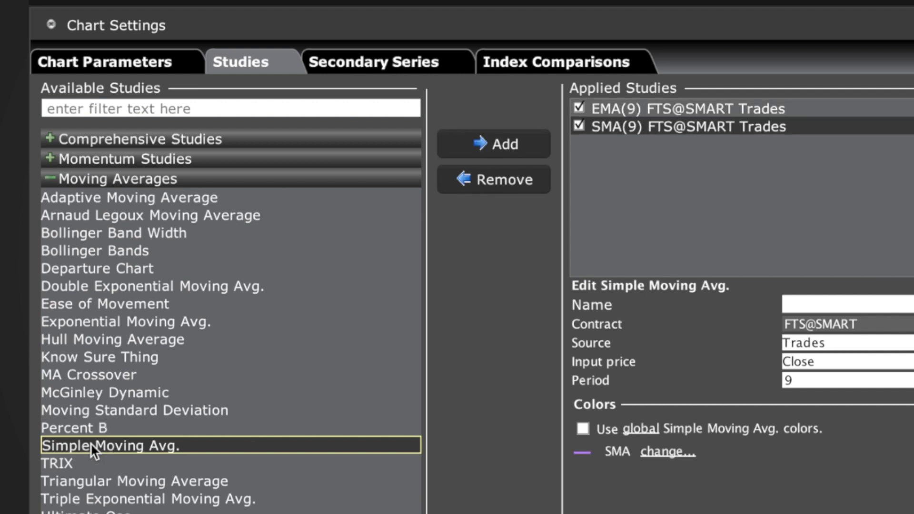
double_click(91, 446)
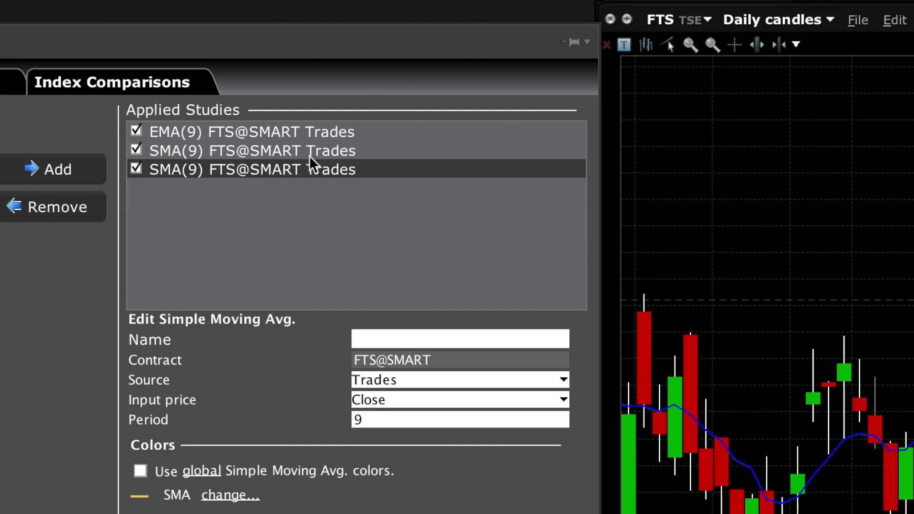
Set the EMA period to 20 and begin editing the first SMA's period.
click(207, 131)
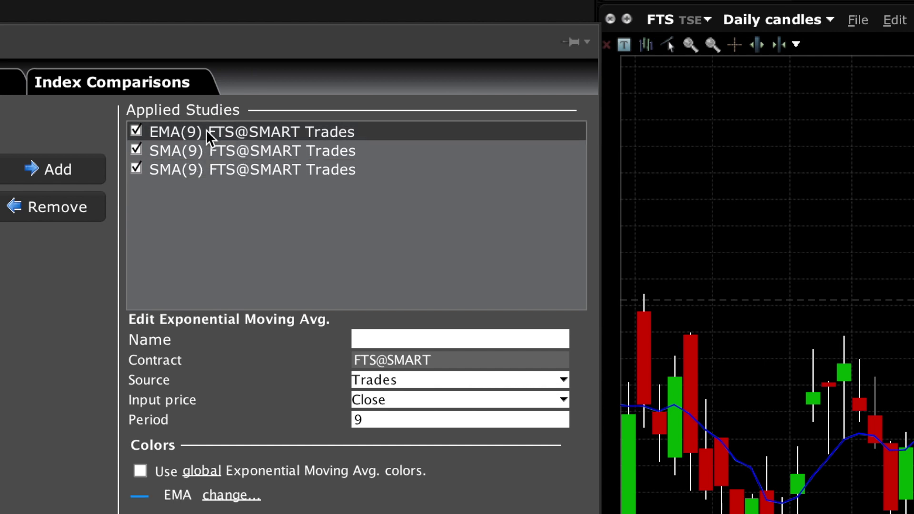
click(391, 421)
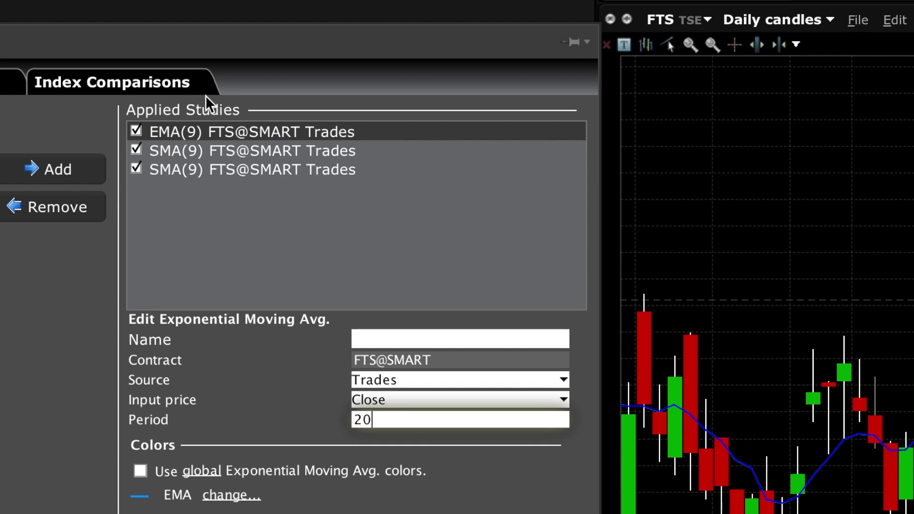
key(Return)
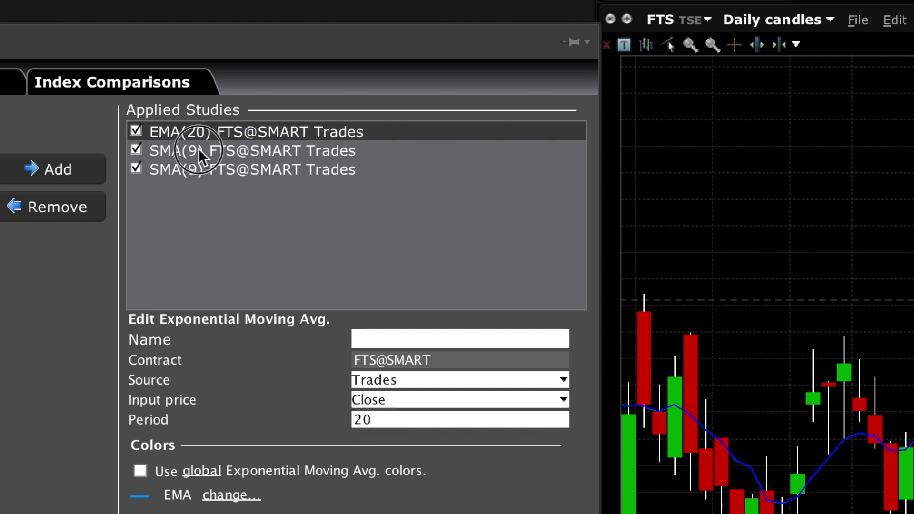
click(199, 150)
double_click(378, 420)
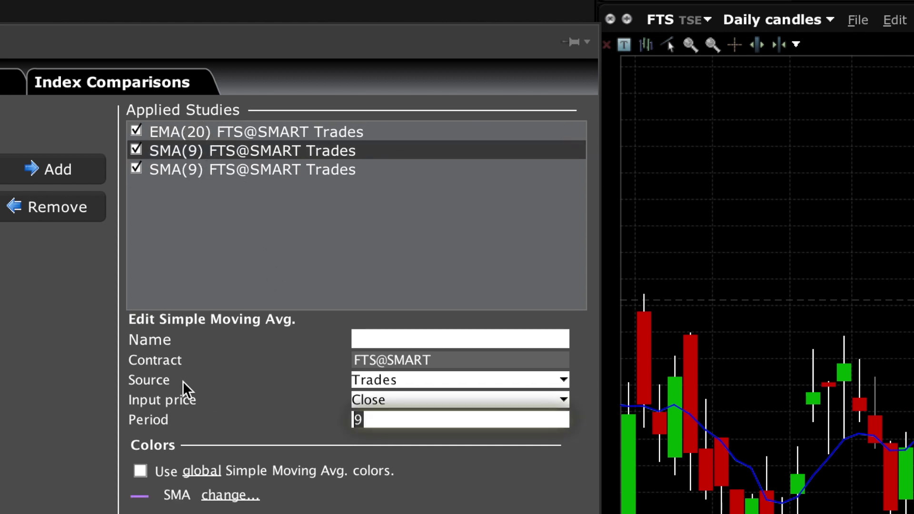
key(Return)
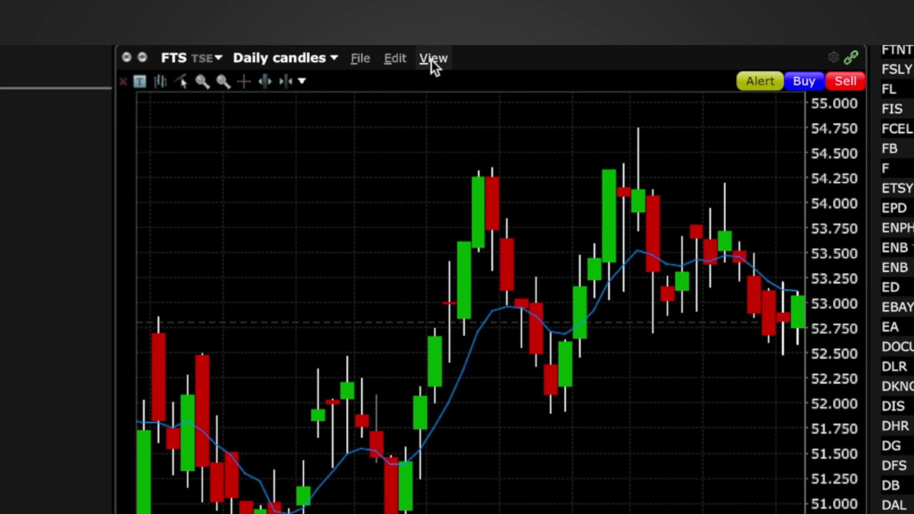
Turn on the chart legend showing Prior Close and the EMA(9) line.
click(431, 58)
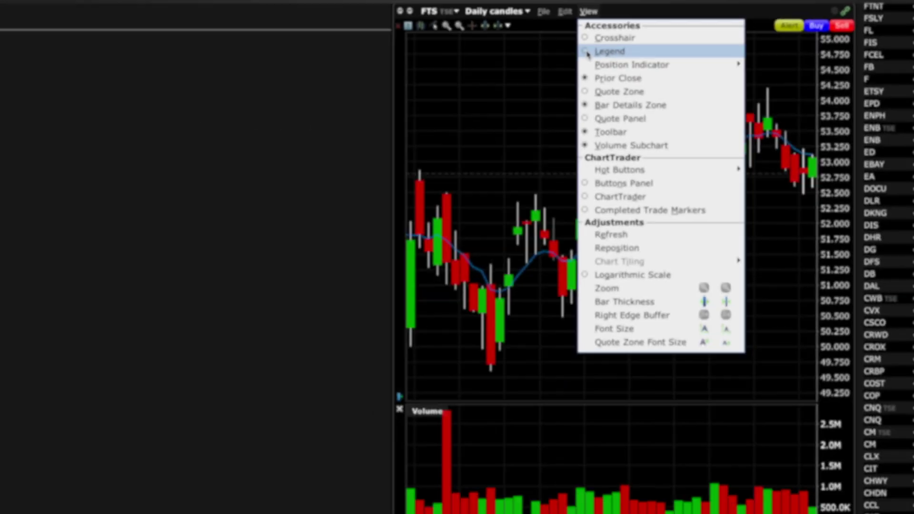
click(589, 53)
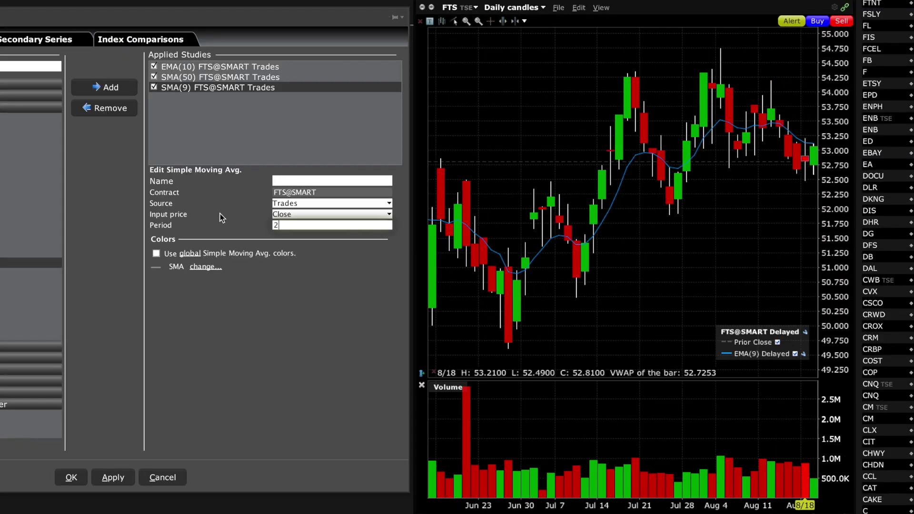
Change the SMA period to 200 and zoom to about ten daily candles (Aug 10–18).
text(00)
click(126, 478)
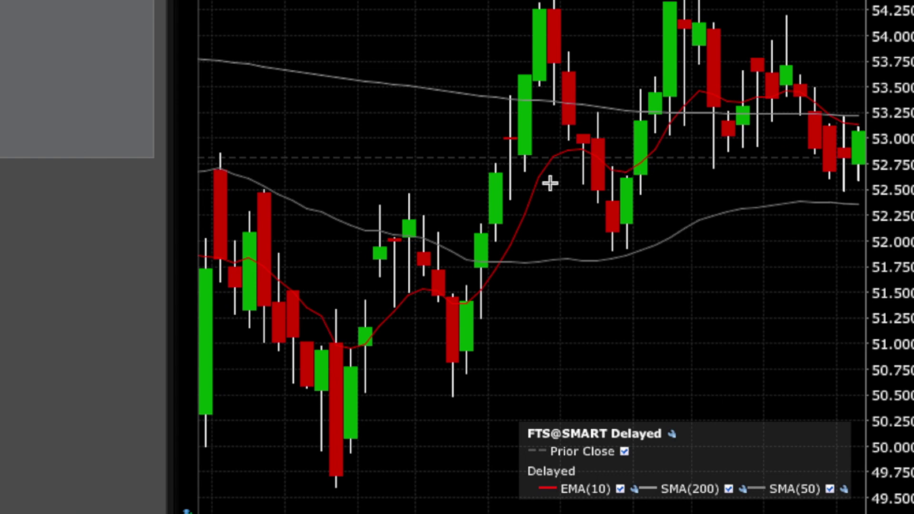
scroll(550, 183, up, 5)
scroll(550, 183, down, 5)
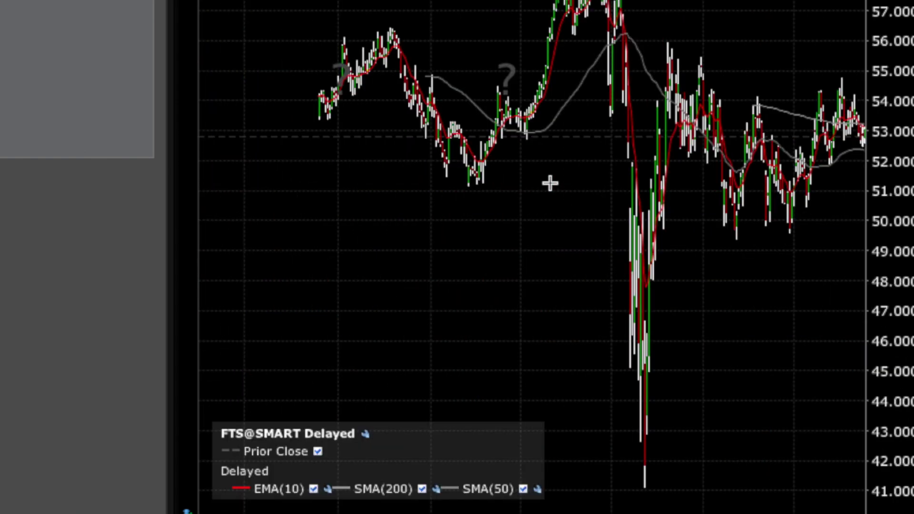
scroll(550, 182, down, 3)
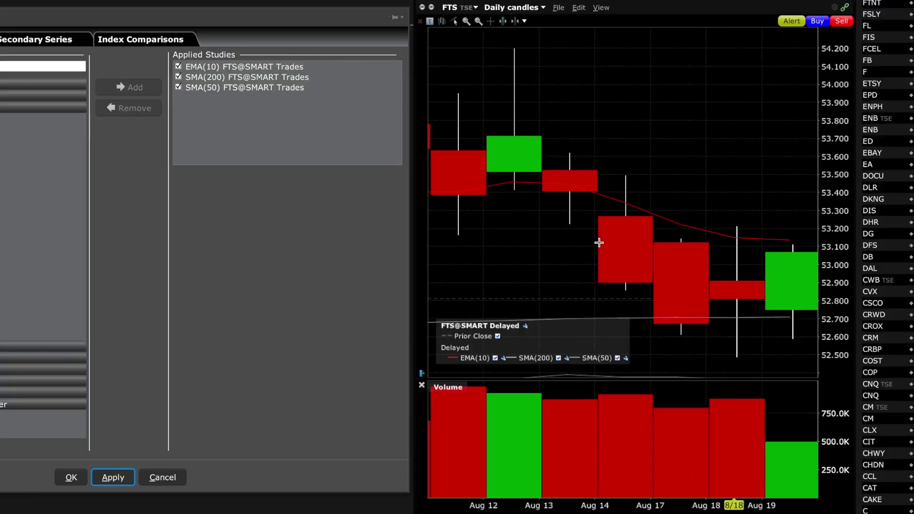
scroll(599, 243, down, 1)
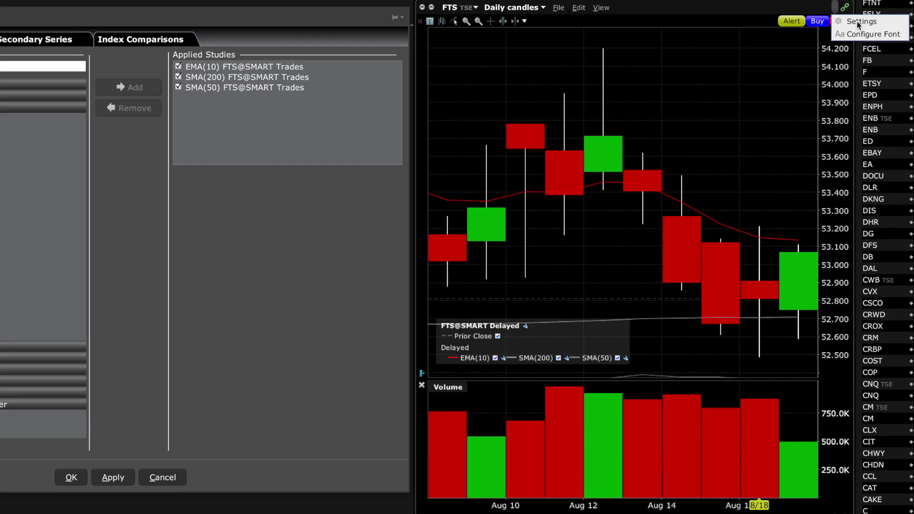
Add a right-hand margin area, zoom out to about a year of bars, and confirm with OK.
click(846, 25)
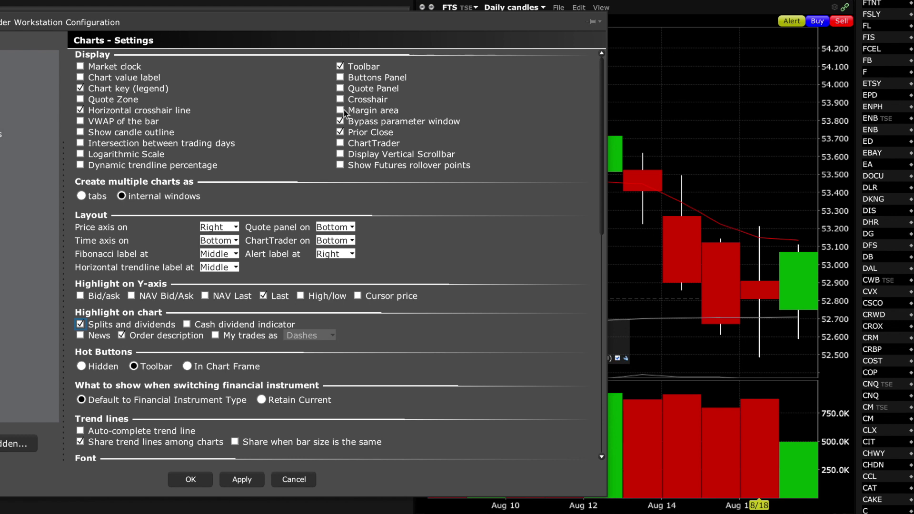
click(242, 481)
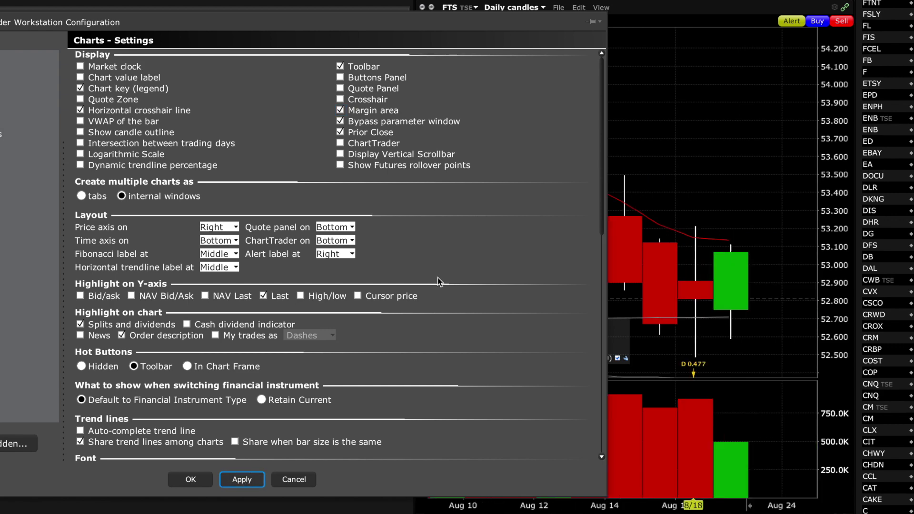
drag(425, 11, 247, 0)
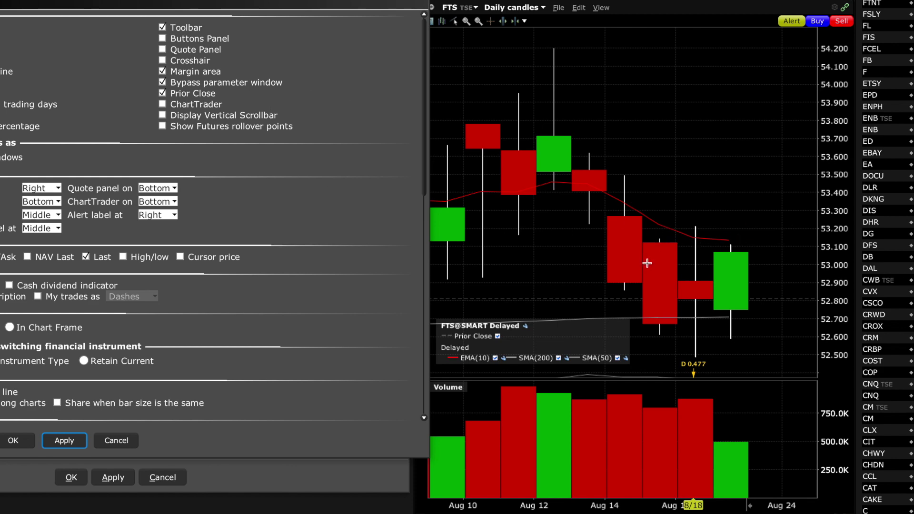
scroll(647, 264, down, 6)
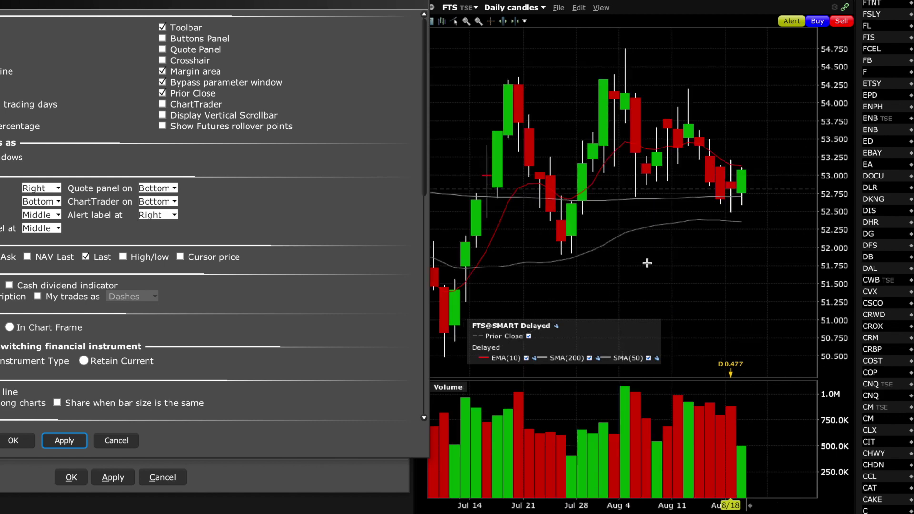
scroll(648, 263, down, 5)
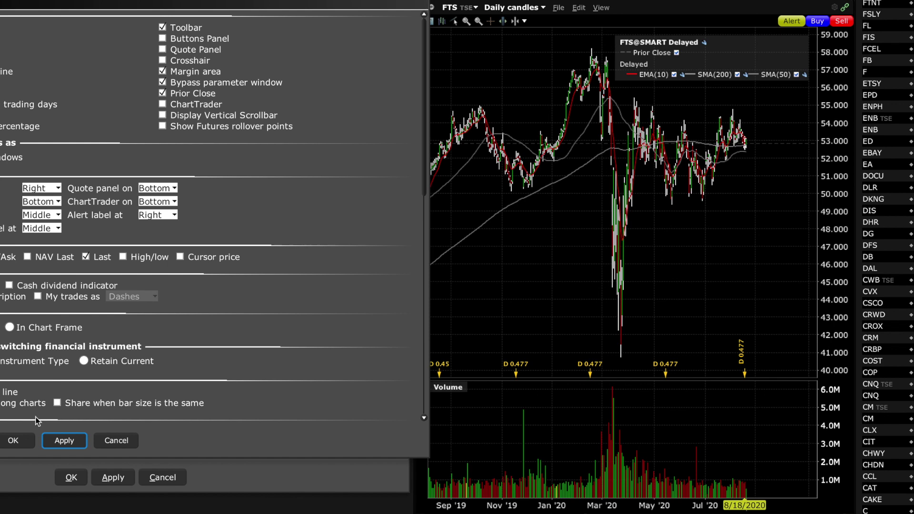
click(21, 442)
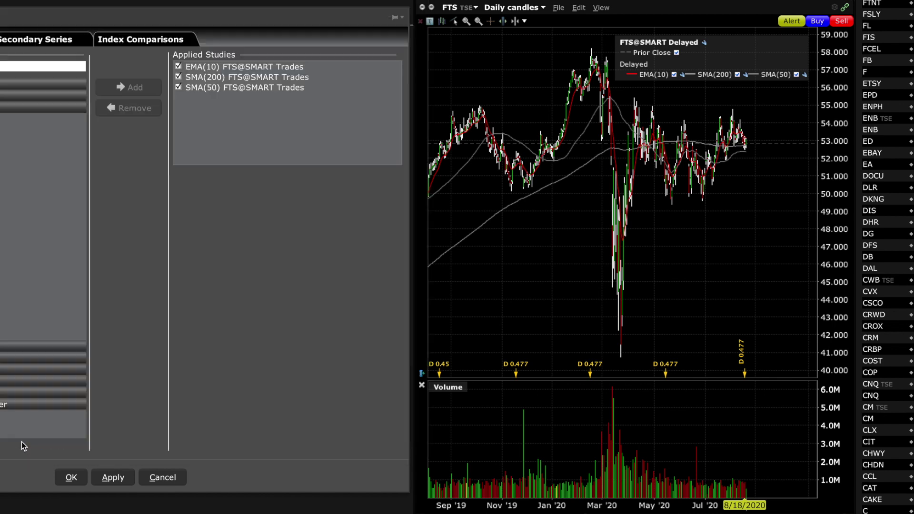
Enable the Estimated Price Range cone in Chart Parameters and apply it.
key(Tab)
right_click(555, 85)
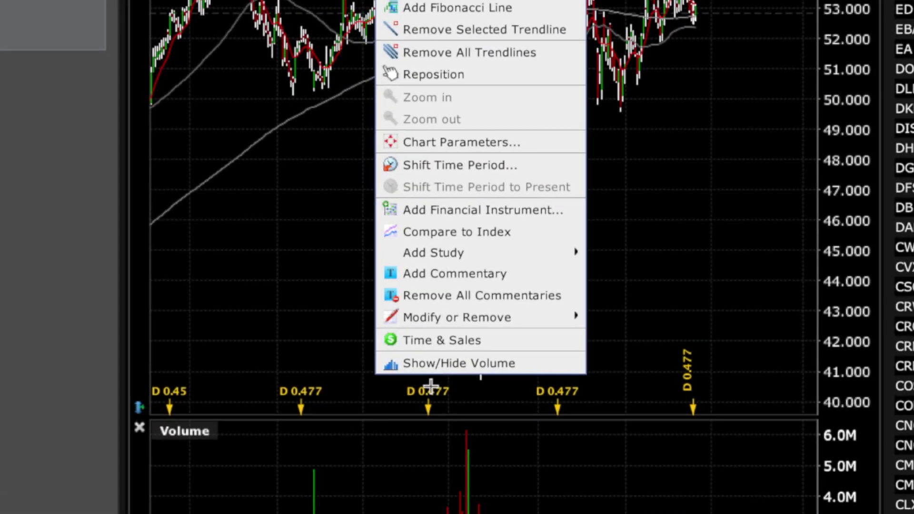
click(441, 142)
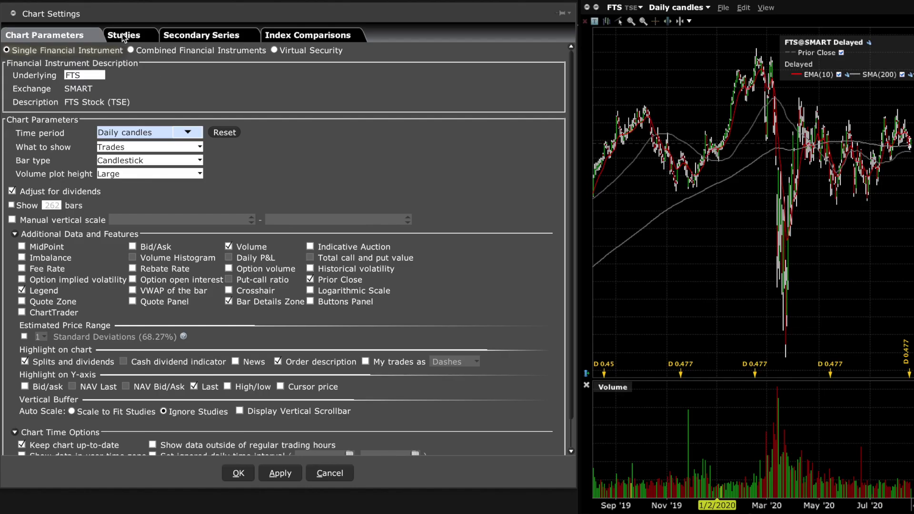
click(124, 37)
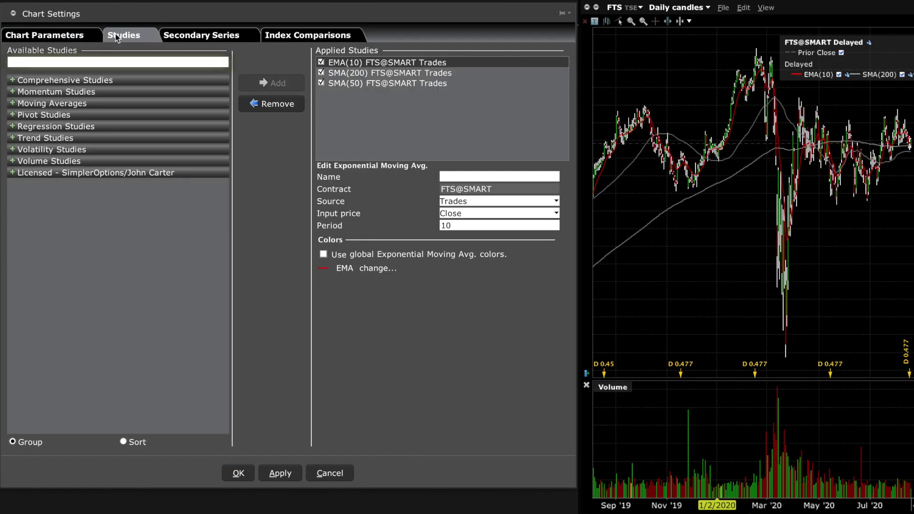
click(60, 37)
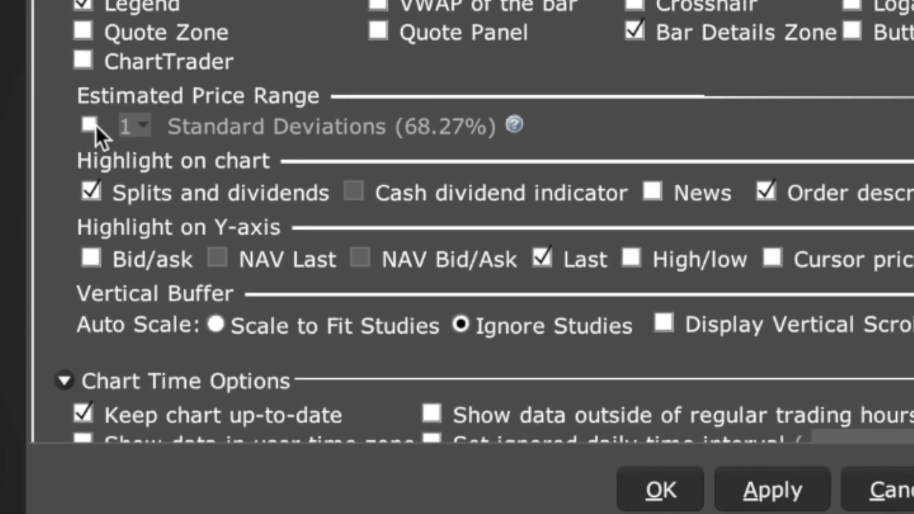
click(89, 122)
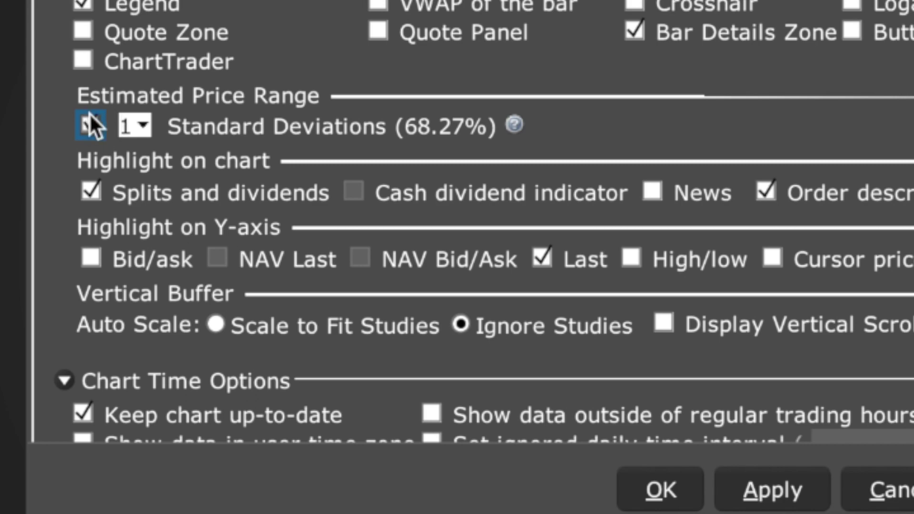
click(790, 491)
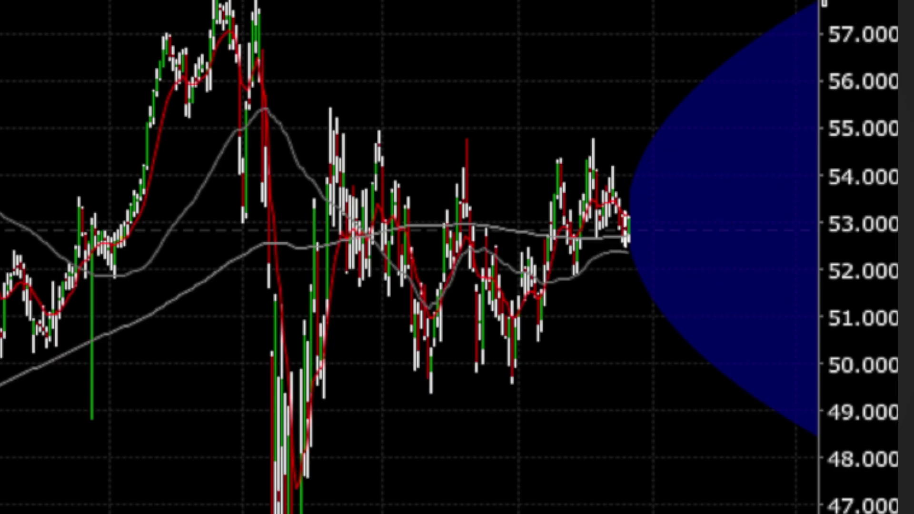
Include data outside regular trading hours and bring up the EMA(10) study's settings.
scroll(333, 219, down, 3)
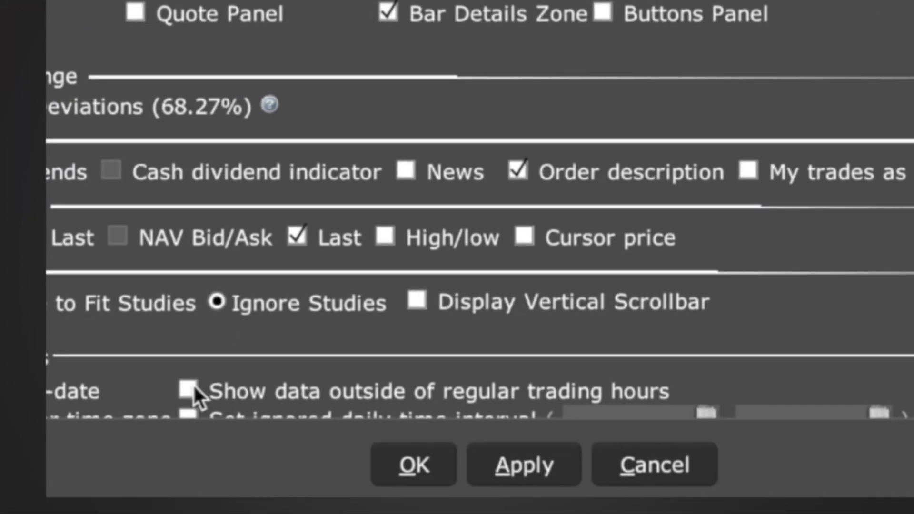
click(188, 389)
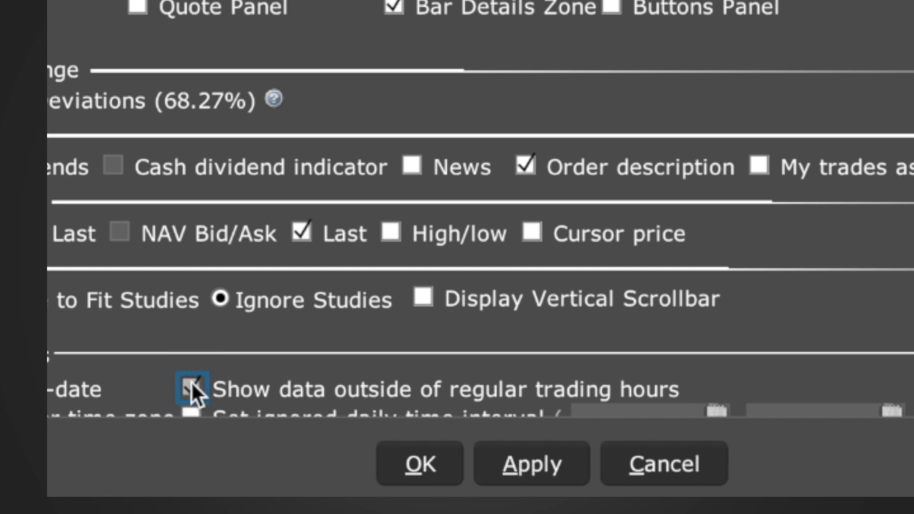
click(533, 457)
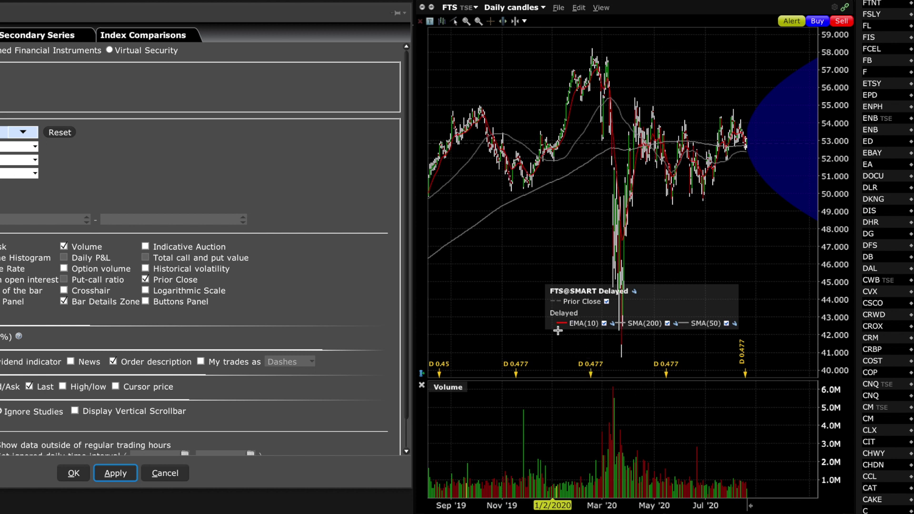
click(614, 327)
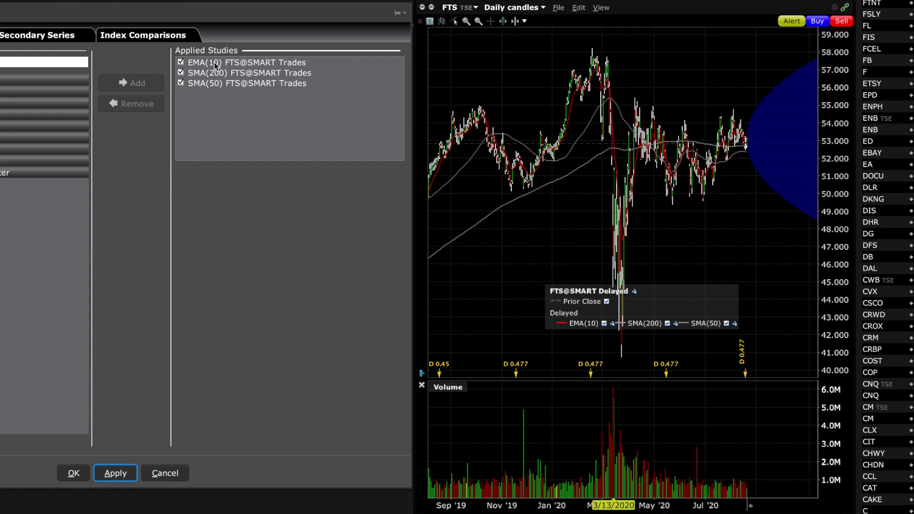
click(217, 65)
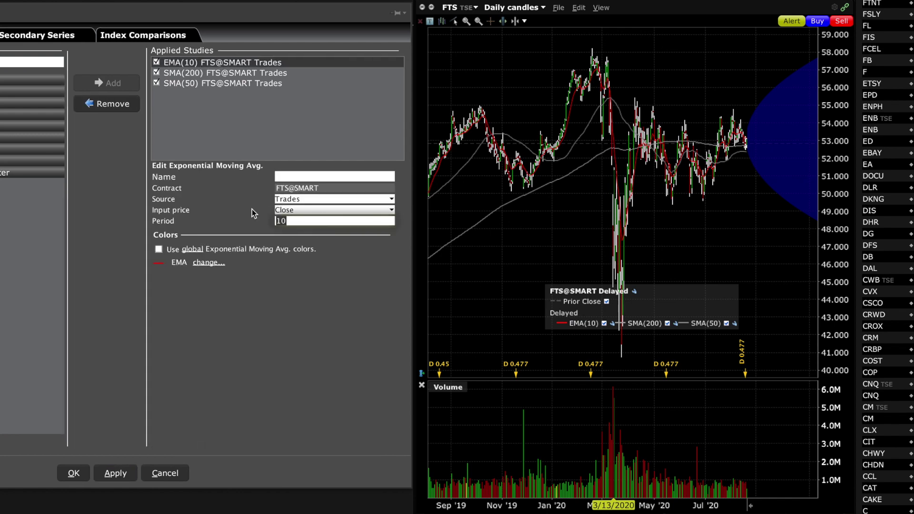